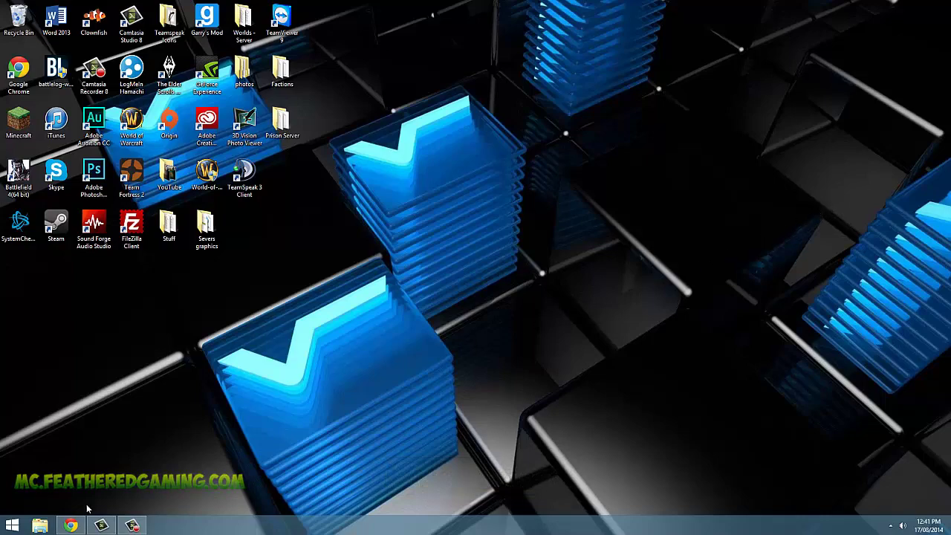
Step: Download the Forge 10.13.0.1207 installer for Minecraft 1.7.10, skipping the ad and keeping the file
{"action": "left_click", "coordinate": [71, 525]}
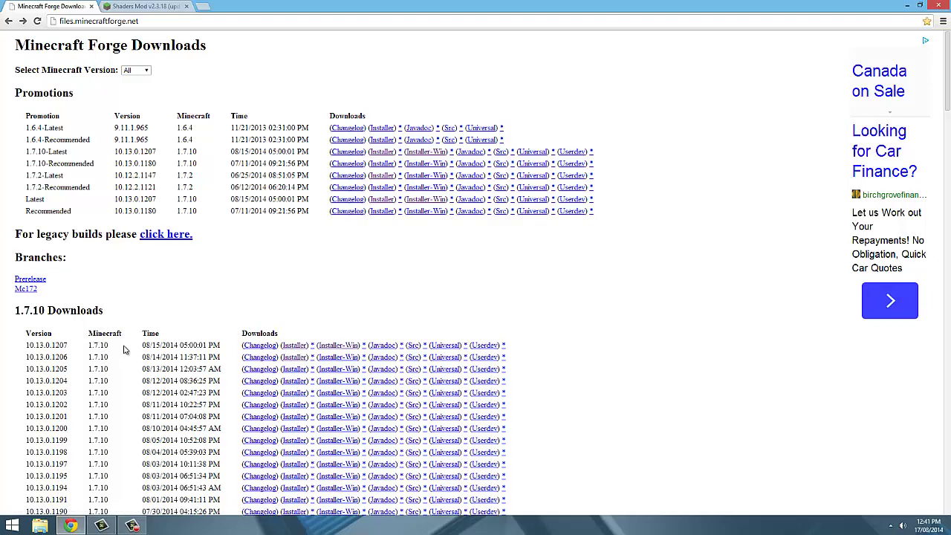
{"action": "left_click", "coordinate": [293, 346]}
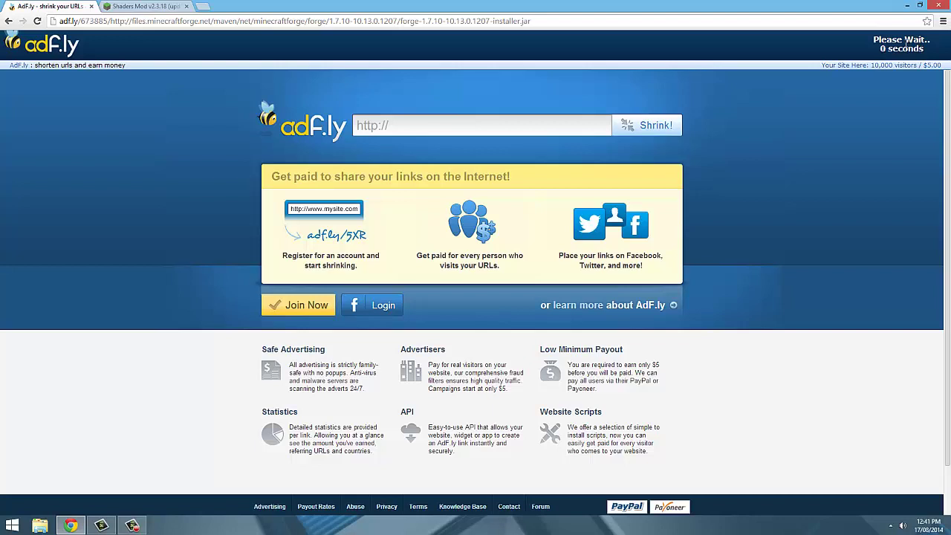
{"action": "left_click", "coordinate": [905, 46]}
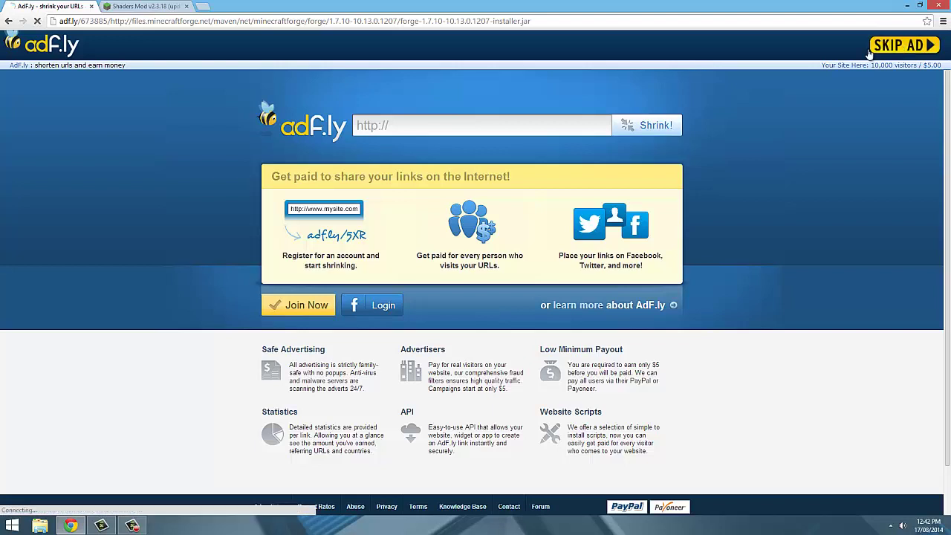
{"action": "left_click", "coordinate": [191, 506]}
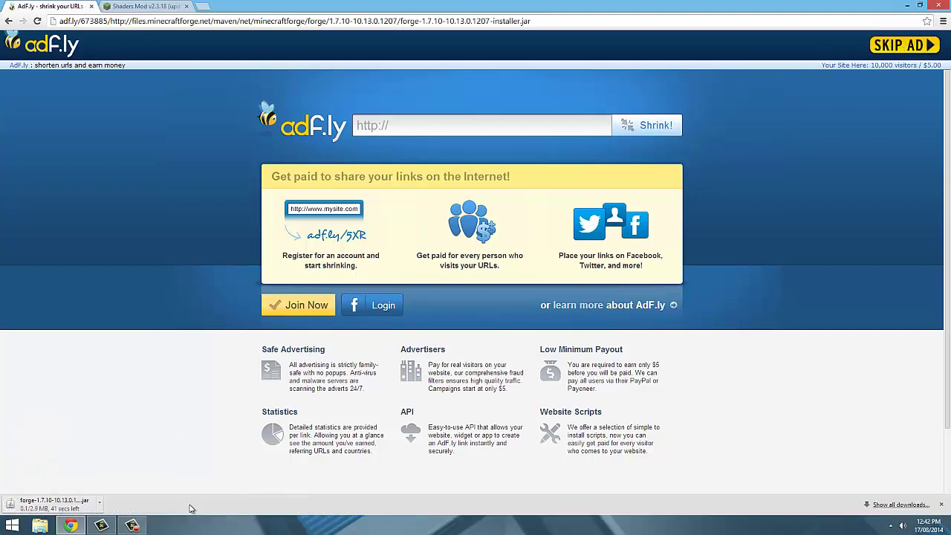
{"action": "left_click", "coordinate": [167, 7]}
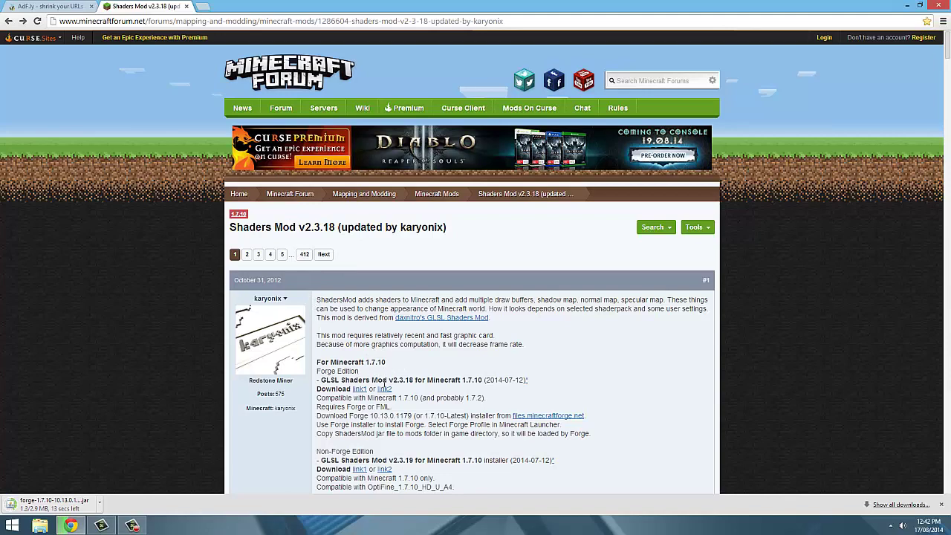
Step: Download ShadersModCore-v2.3.18-mc1.7.10-f1179.jar from MediaFire and drag it onto the desktop
{"action": "left_click", "coordinate": [384, 389]}
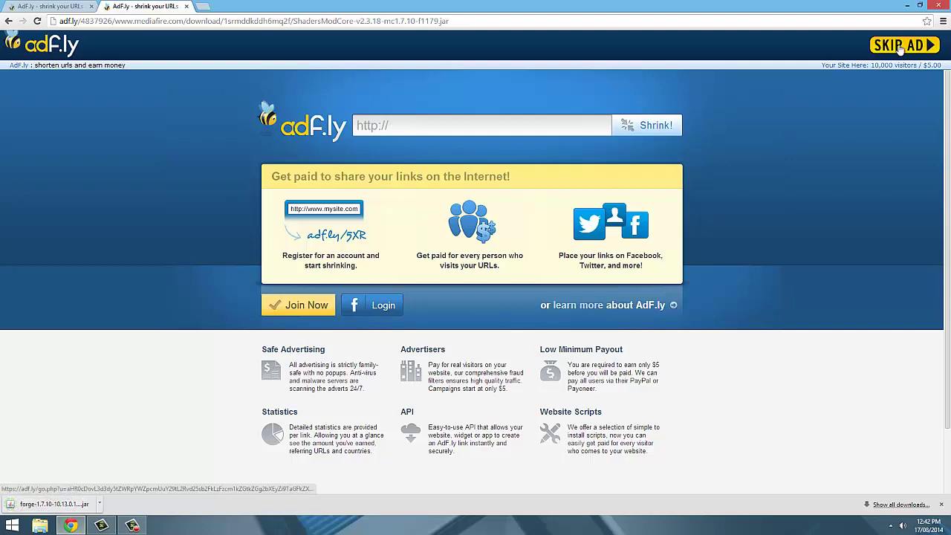
{"action": "left_click", "coordinate": [901, 47]}
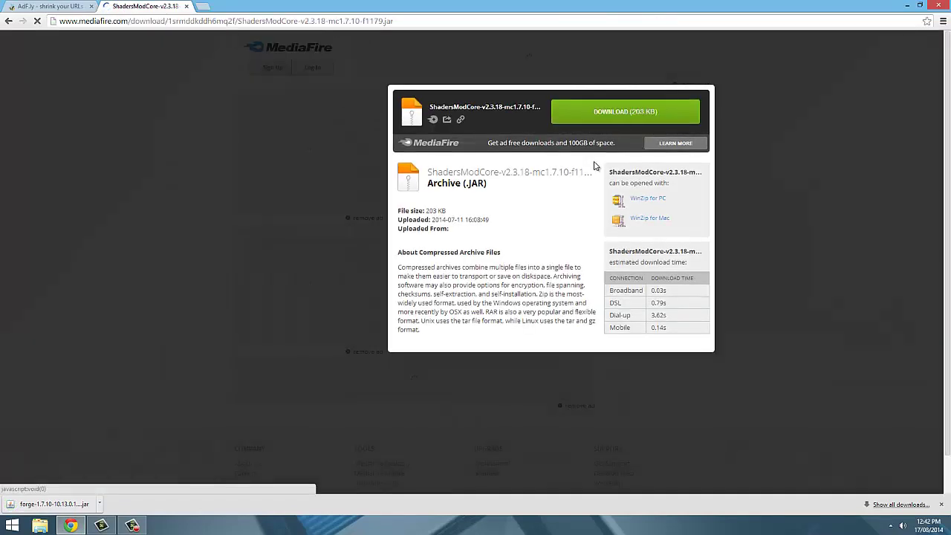
{"action": "left_click", "coordinate": [641, 113]}
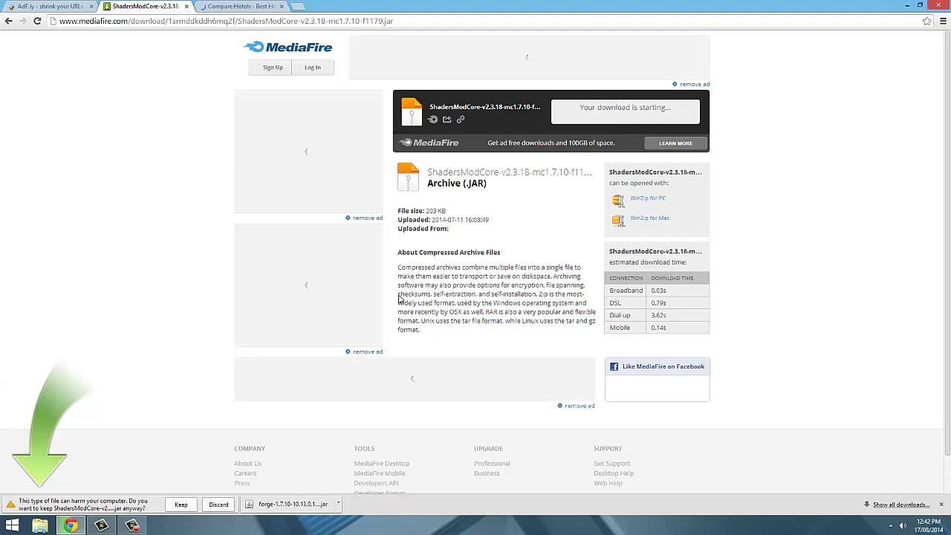
{"action": "left_click", "coordinate": [187, 506]}
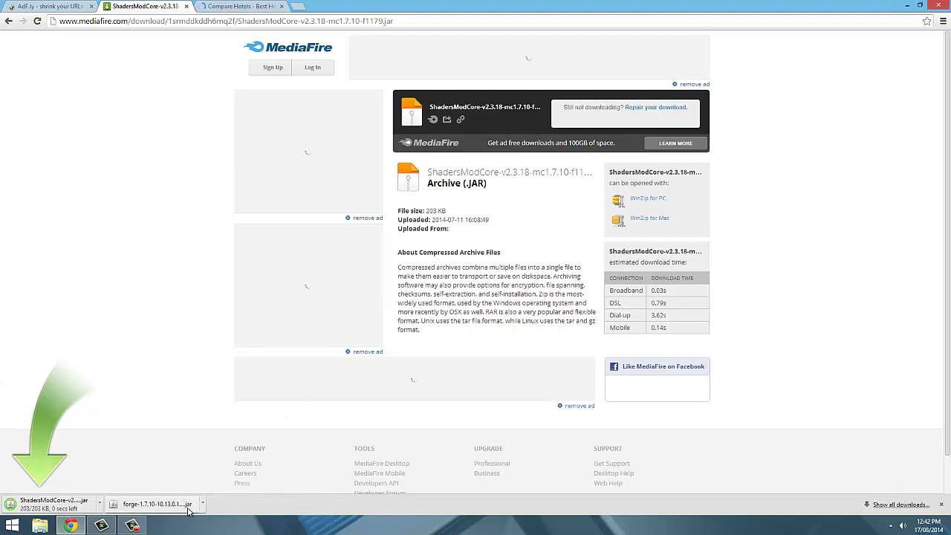
{"action": "left_click", "coordinate": [920, 6]}
{"action": "left_click_drag", "start_coordinate": [233, 496], "coordinate": [130, 434]}
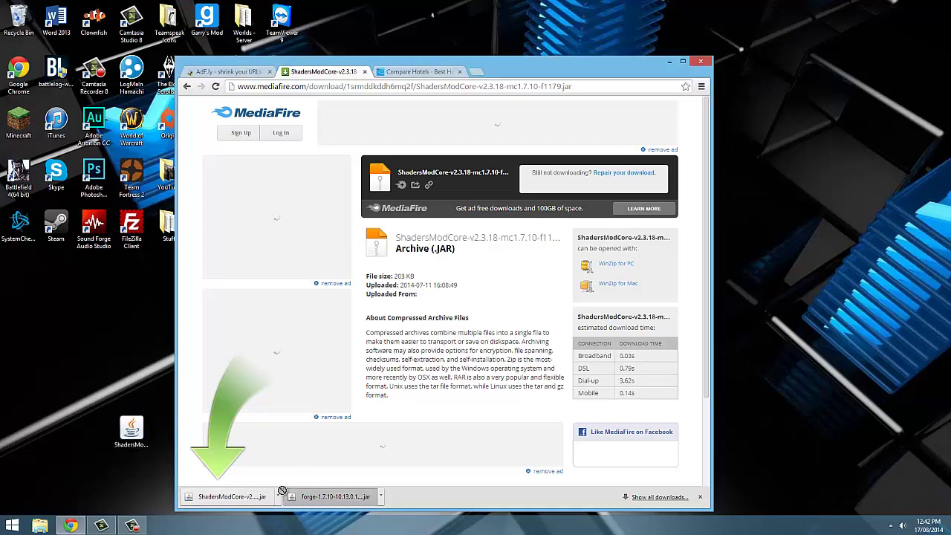
Step: Move the Forge installer jar to the desktop, then run Minecraft 1.7.10 once and close it
{"action": "left_click_drag", "start_coordinate": [283, 490], "coordinate": [93, 383]}
{"action": "double_click", "coordinate": [19, 121]}
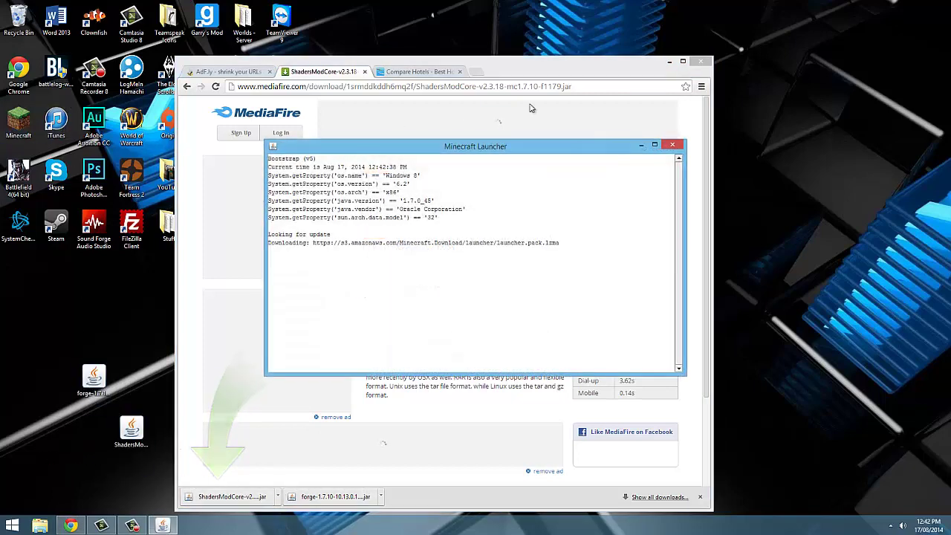
{"action": "left_click", "coordinate": [704, 61]}
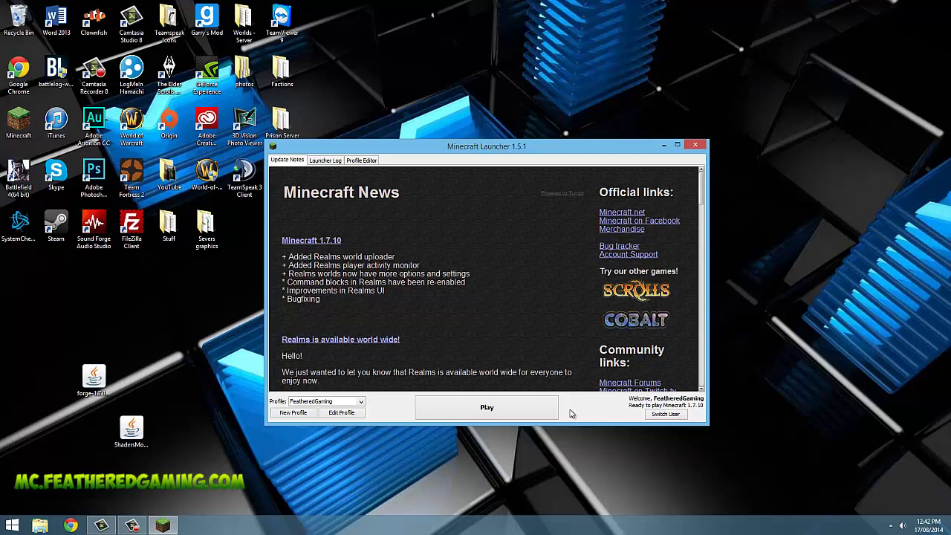
{"action": "left_click", "coordinate": [531, 410]}
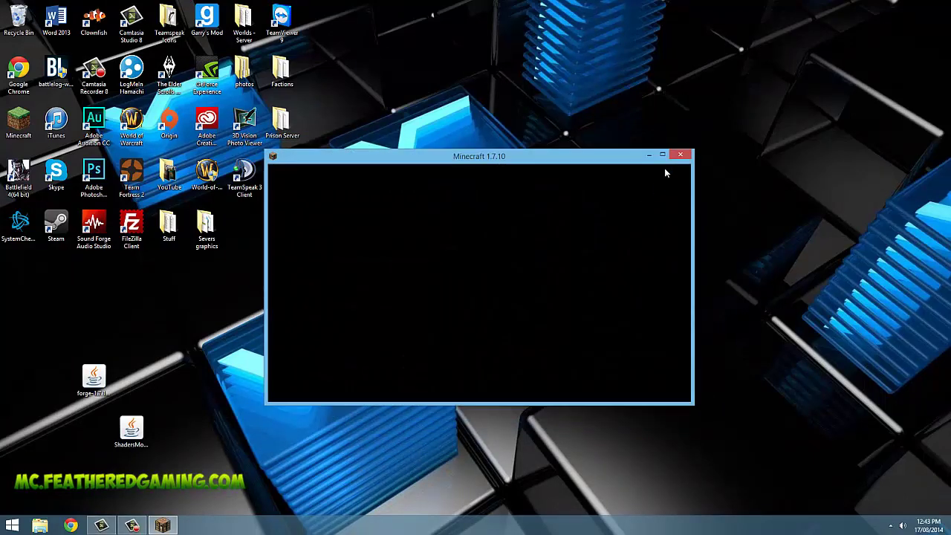
{"action": "left_click", "coordinate": [681, 154]}
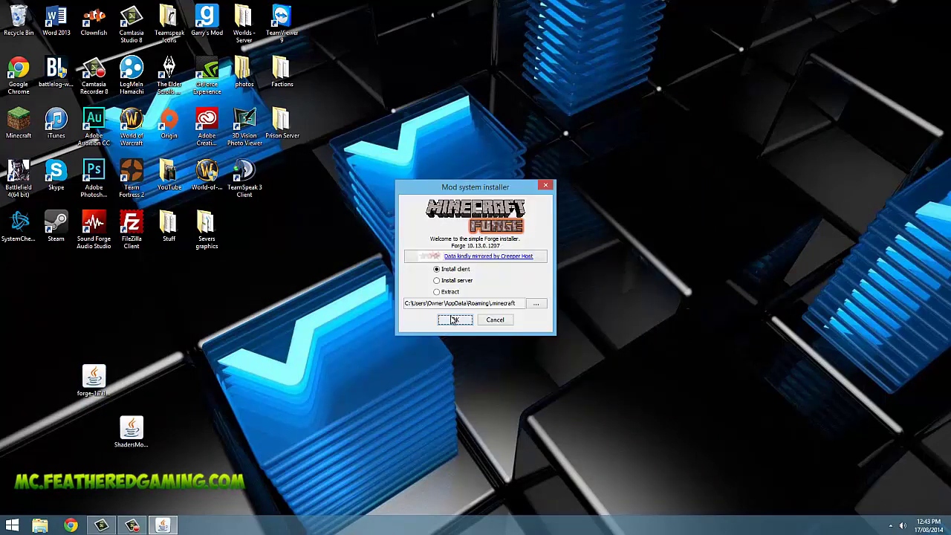
Step: Install the Forge 10.13.0.1207 client and close the completion notice
{"action": "left_click", "coordinate": [454, 320]}
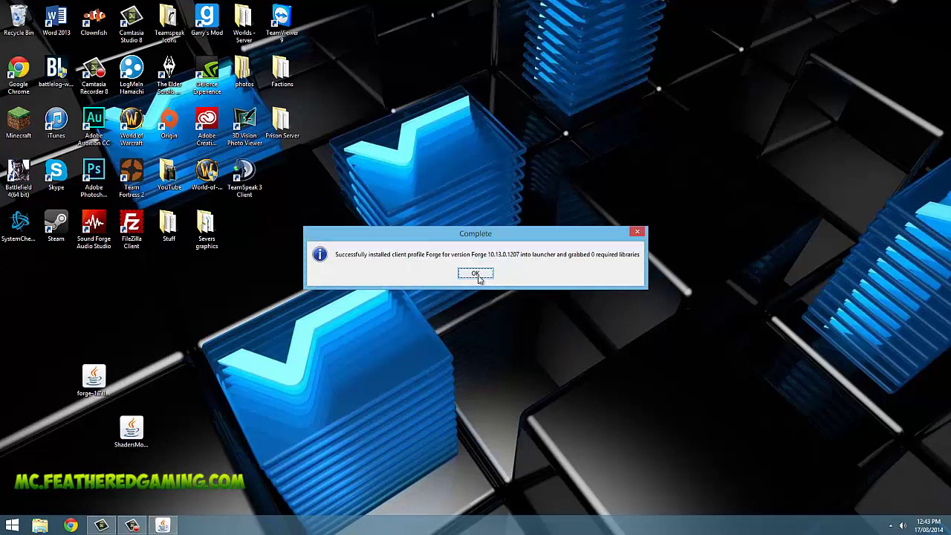
{"action": "left_click", "coordinate": [481, 278]}
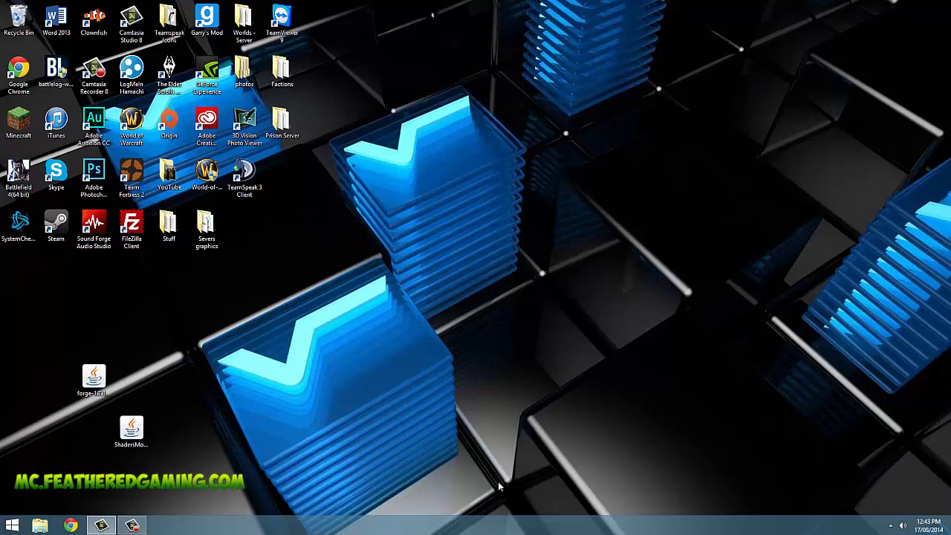
Step: Move the ShadersModCore jar from the desktop into %appdata%\.minecraft\mods, then close the folder
{"action": "mouse_move", "coordinate": [931, 475]}
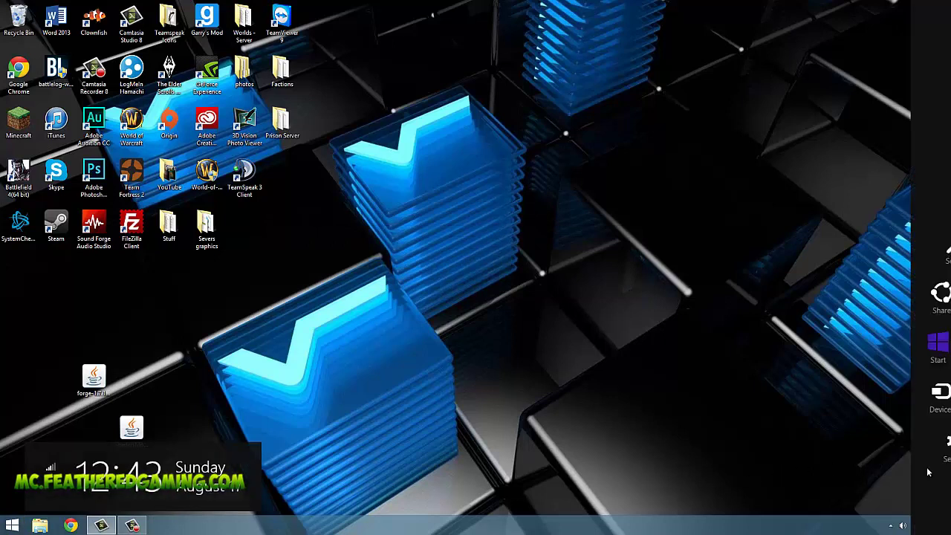
{"action": "left_click", "coordinate": [919, 268]}
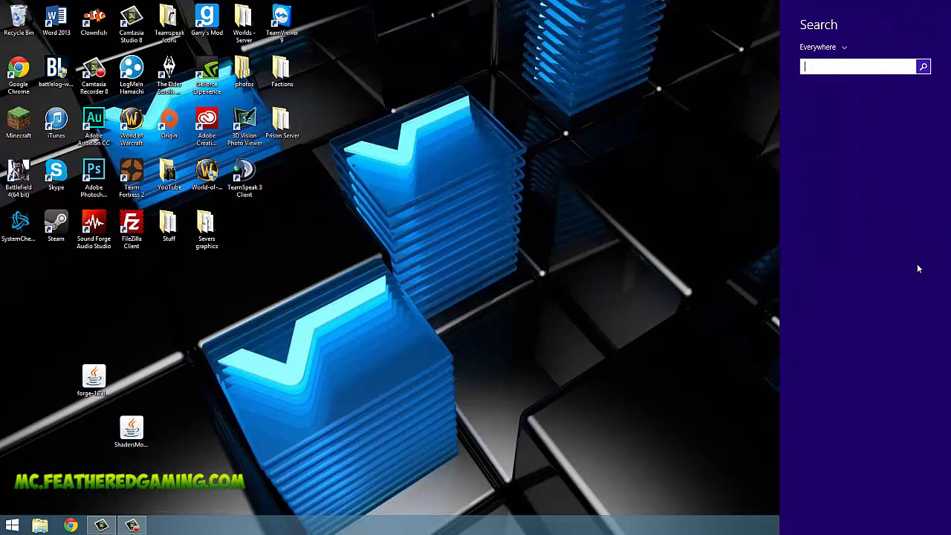
{"action": "type", "text": "%appdata%"}
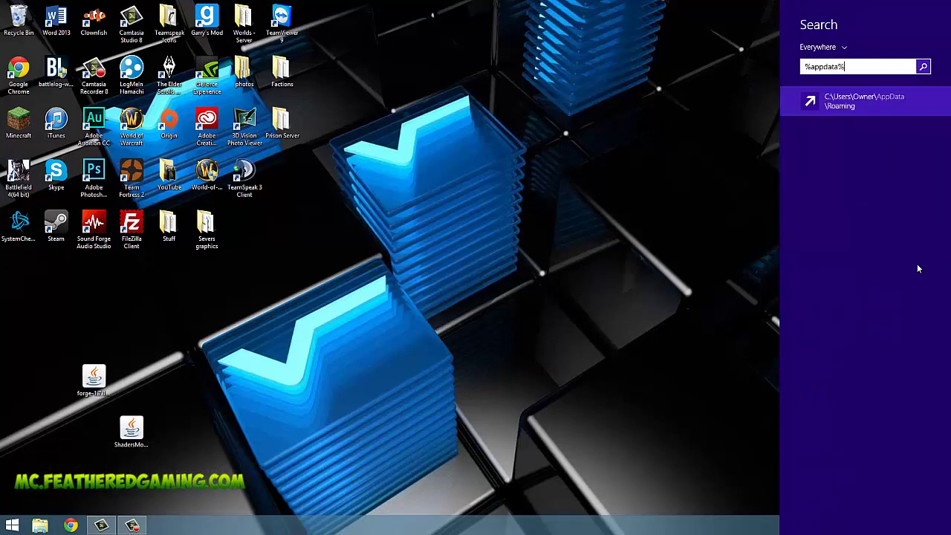
{"action": "key", "text": "Return"}
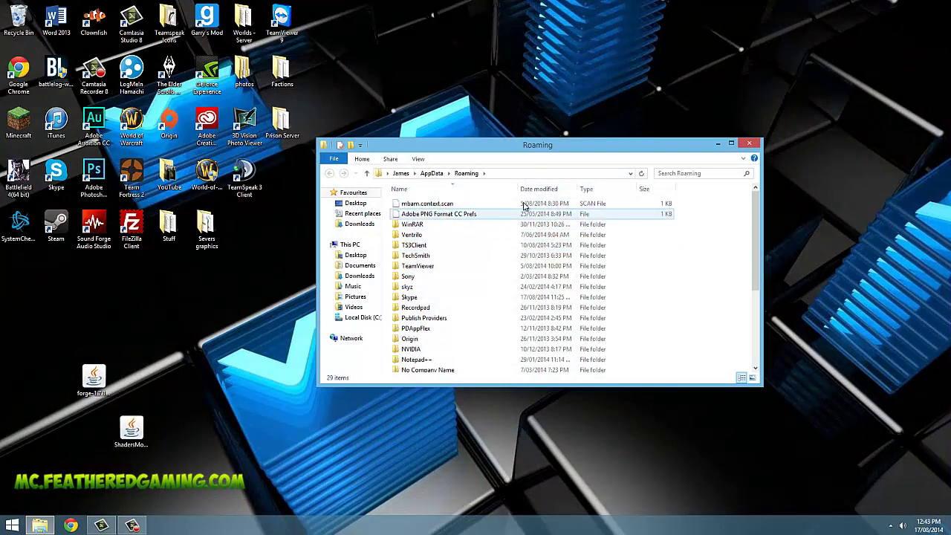
{"action": "left_click_drag", "start_coordinate": [756, 208], "coordinate": [756, 283]}
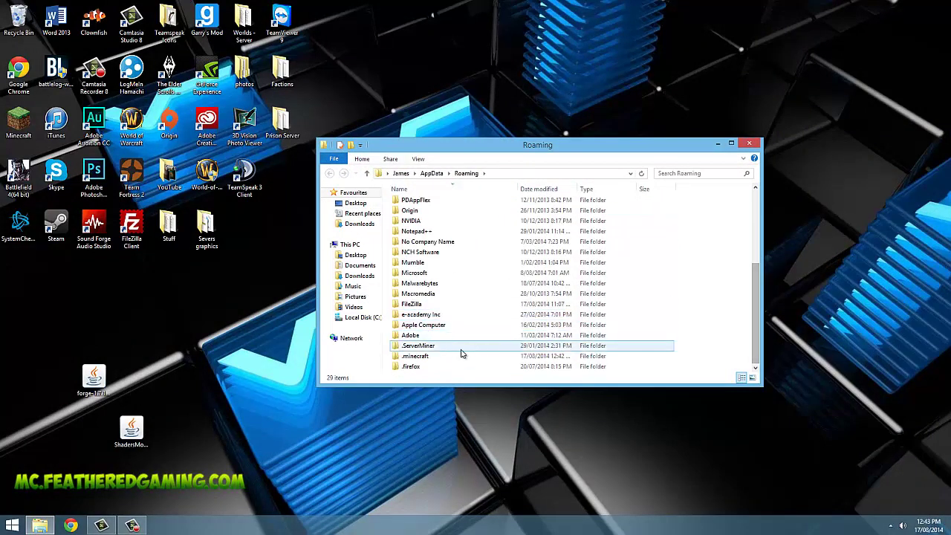
{"action": "double_click", "coordinate": [446, 361]}
{"action": "scroll", "coordinate": [489, 295], "scroll_direction": "down", "scroll_amount": 4}
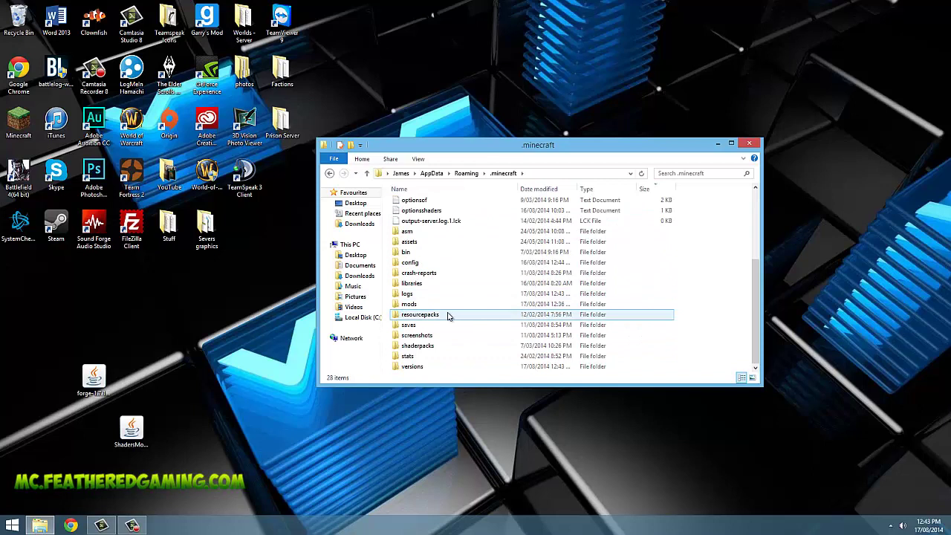
{"action": "double_click", "coordinate": [450, 302]}
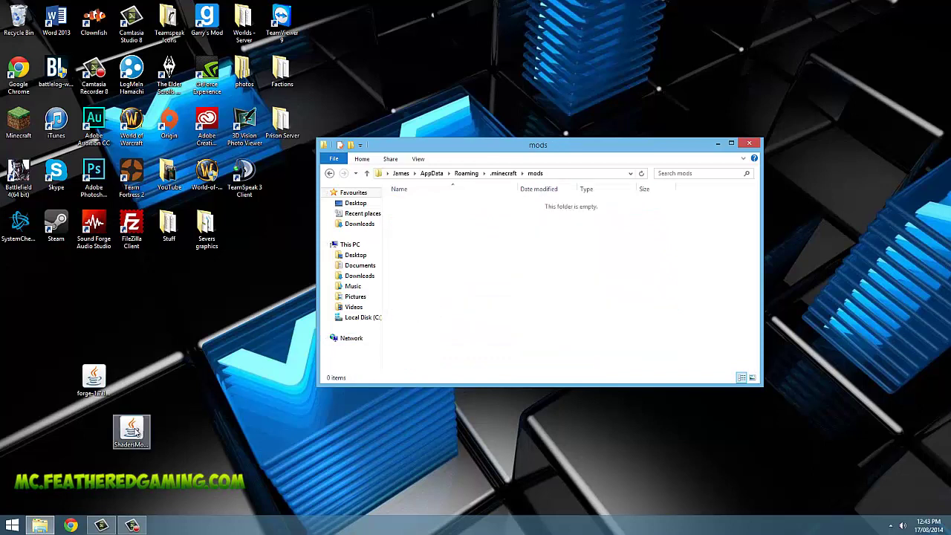
{"action": "left_click_drag", "start_coordinate": [131, 430], "coordinate": [512, 272]}
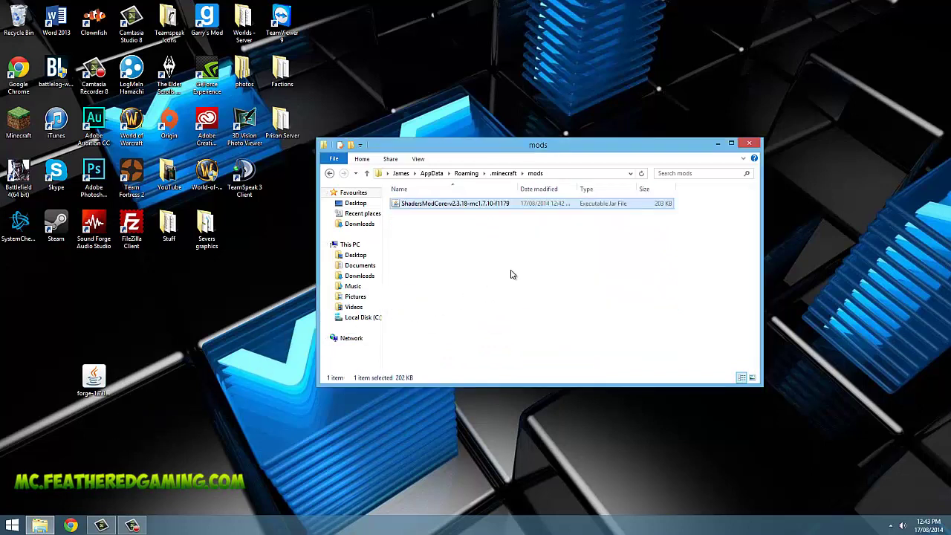
{"action": "left_click", "coordinate": [750, 146]}
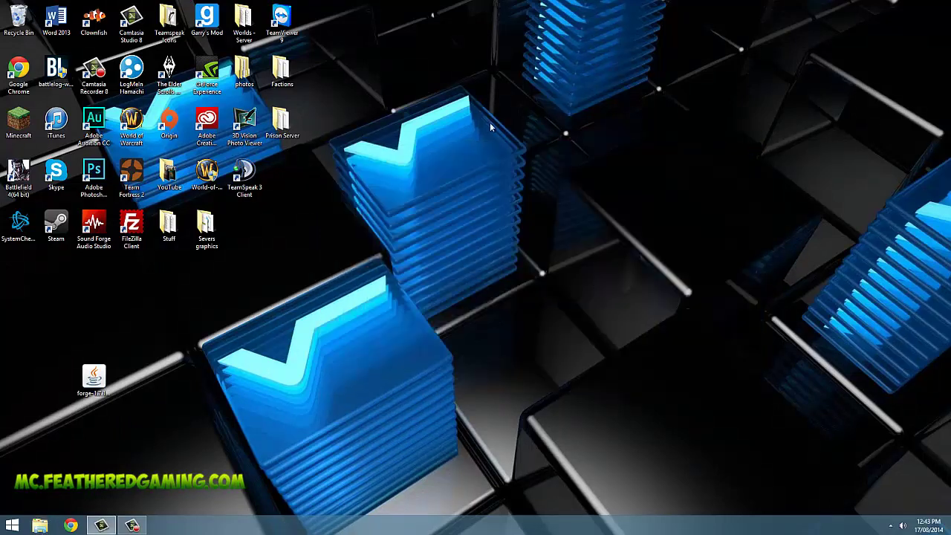
Step: Change the launcher profile's version to release 1.7.10-Forge10.13.0.1207 and save the profile
{"action": "double_click", "coordinate": [26, 119]}
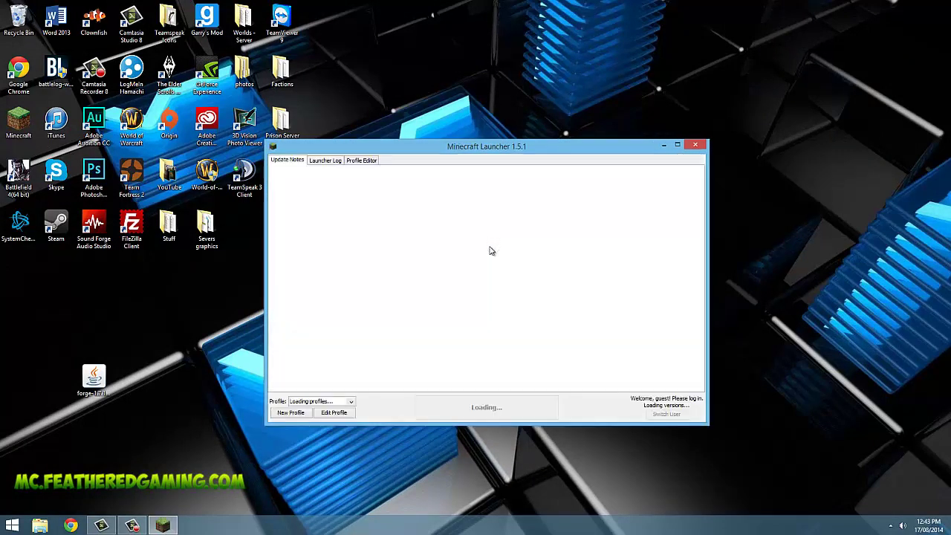
{"action": "left_click", "coordinate": [354, 414]}
{"action": "left_click", "coordinate": [450, 324]}
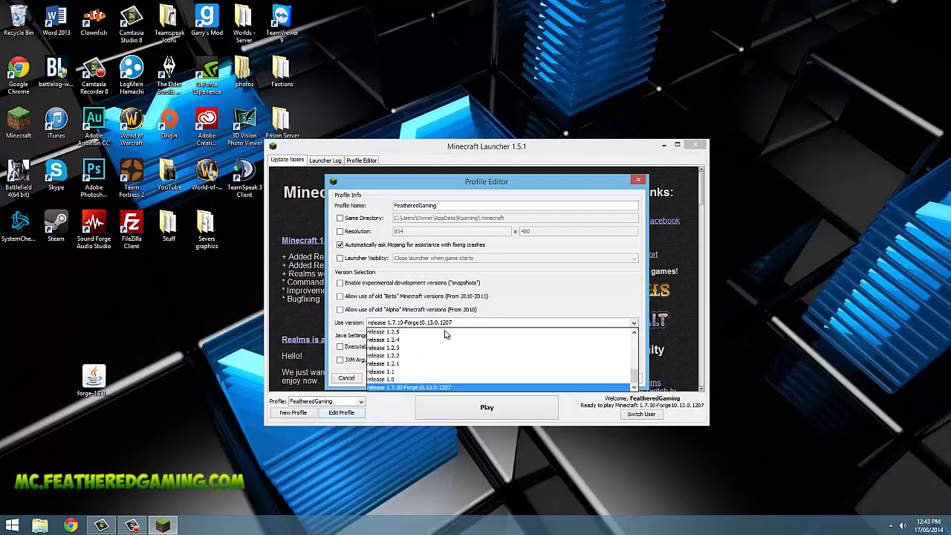
{"action": "left_click", "coordinate": [425, 388]}
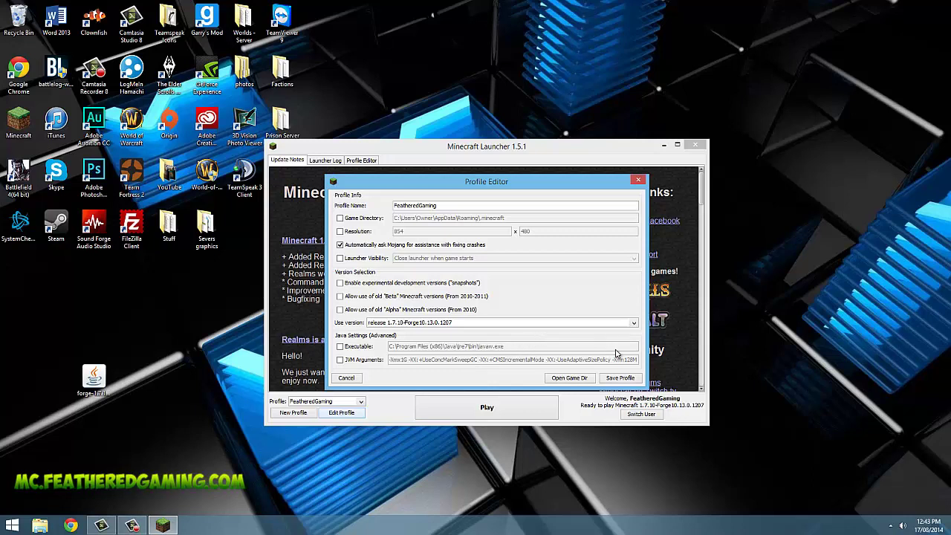
{"action": "left_click", "coordinate": [623, 380]}
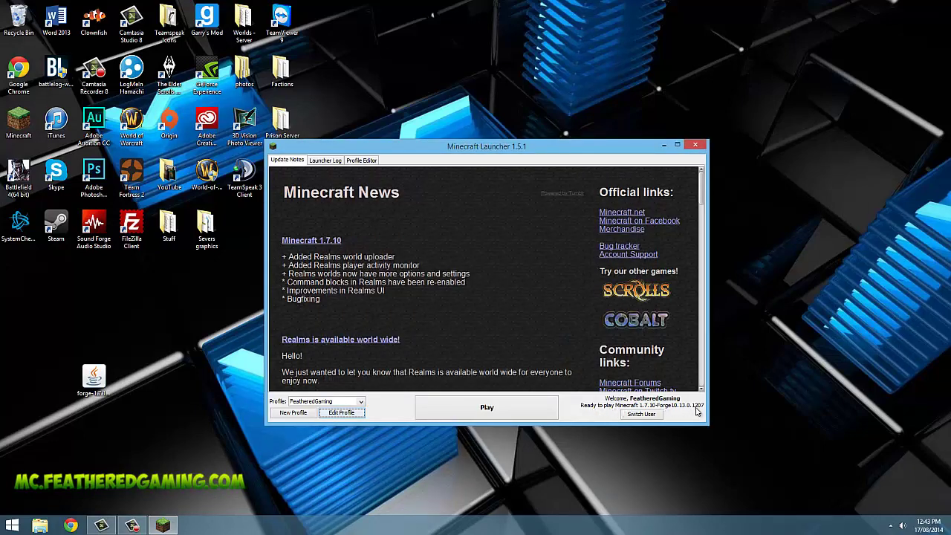
Step: Launch the Forge version of the game and load the singleplayer World save
{"action": "left_click", "coordinate": [526, 411]}
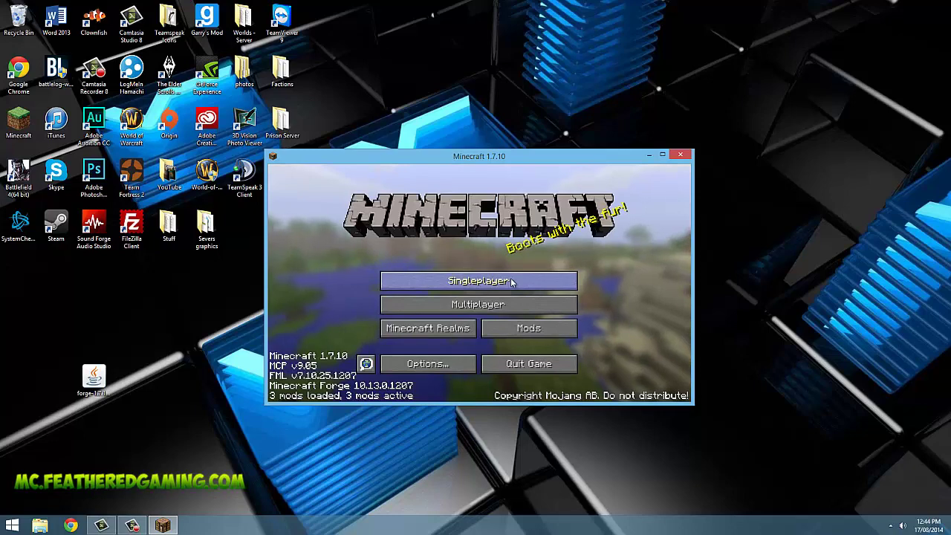
{"action": "left_click", "coordinate": [512, 280]}
{"action": "left_click", "coordinate": [448, 248]}
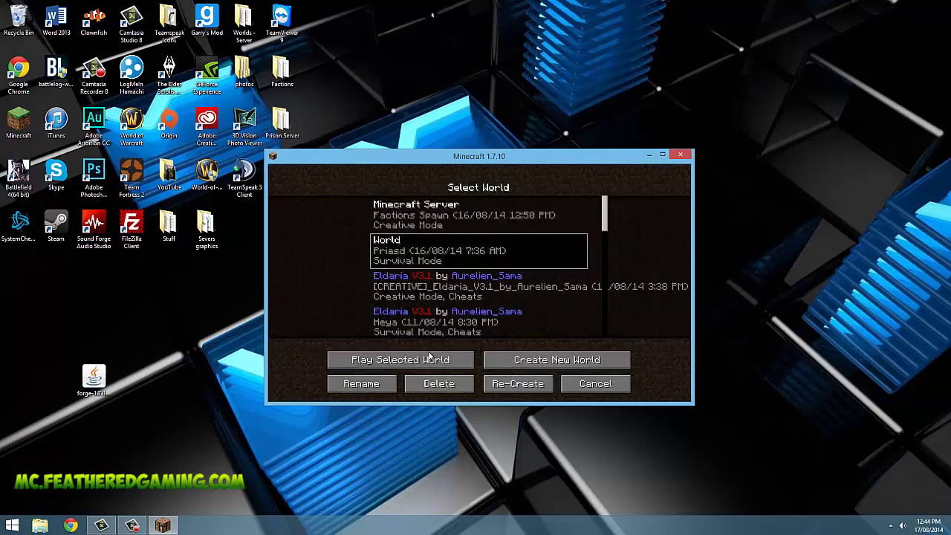
{"action": "left_click", "coordinate": [428, 359]}
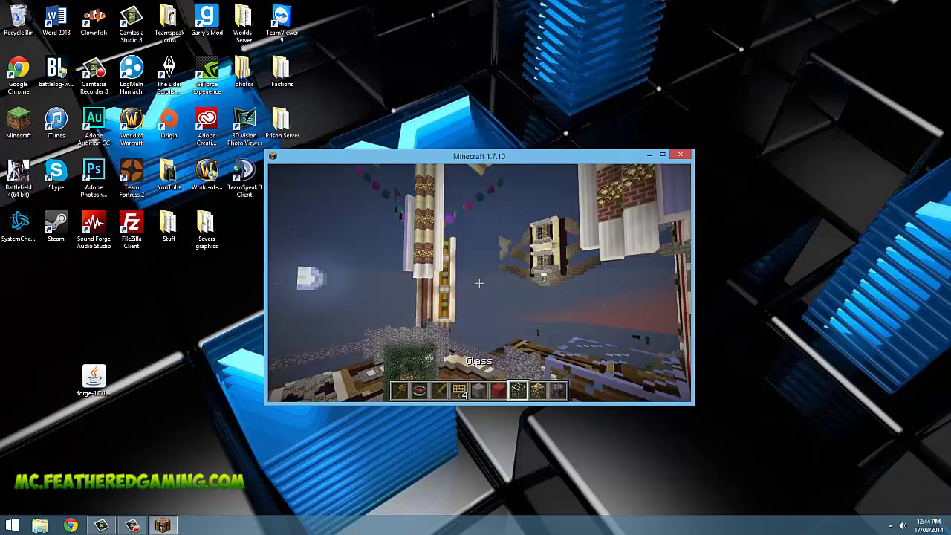
Step: Pause the game and go to Options > Shaders... to view the shader packs
{"action": "key", "text": "Escape"}
{"action": "left_click", "coordinate": [451, 312]}
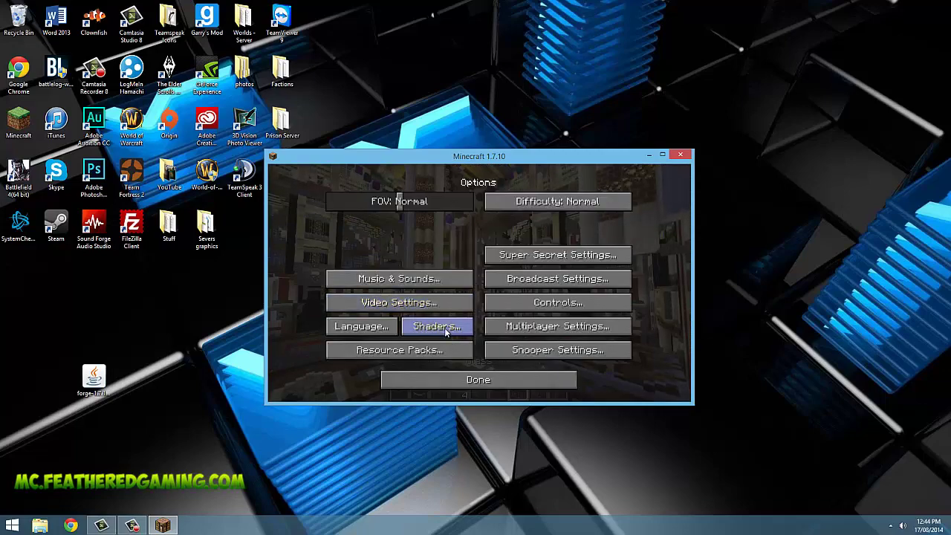
{"action": "left_click", "coordinate": [445, 325]}
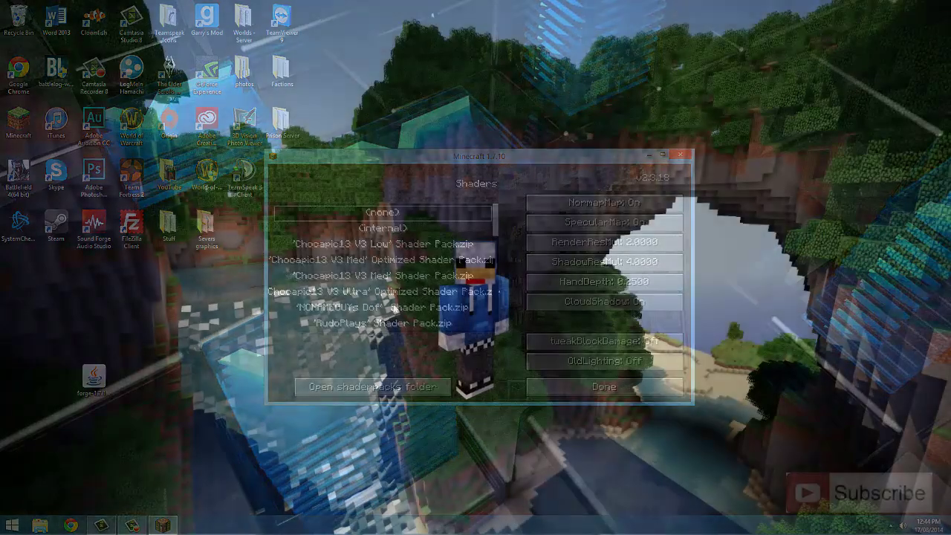